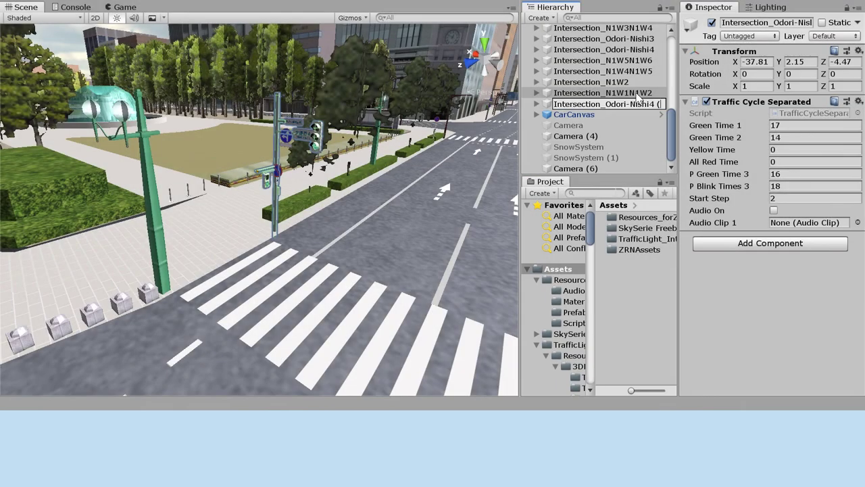
Step: Frame the Odori-Nishi intersection and pan the Scene view to the signal pole and street-name sign
double_click(607, 104)
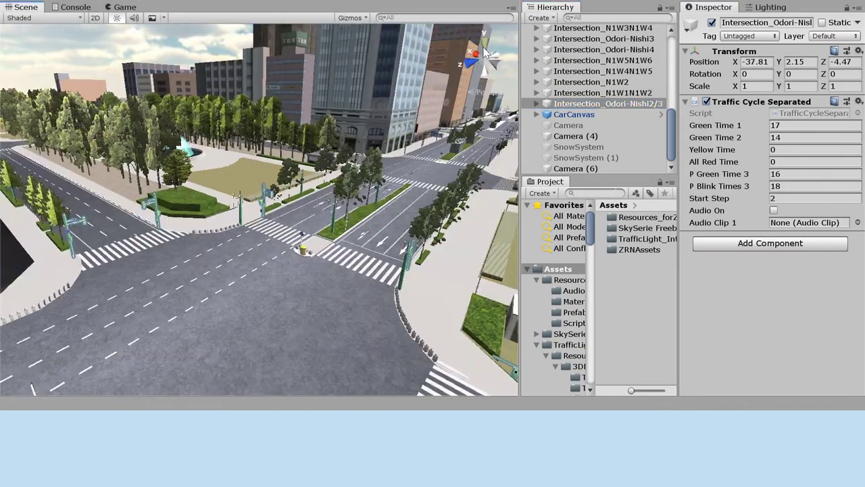
middle_click_drag(465, 197, 480, 198)
left_click_drag(365, 157, 185, 301)
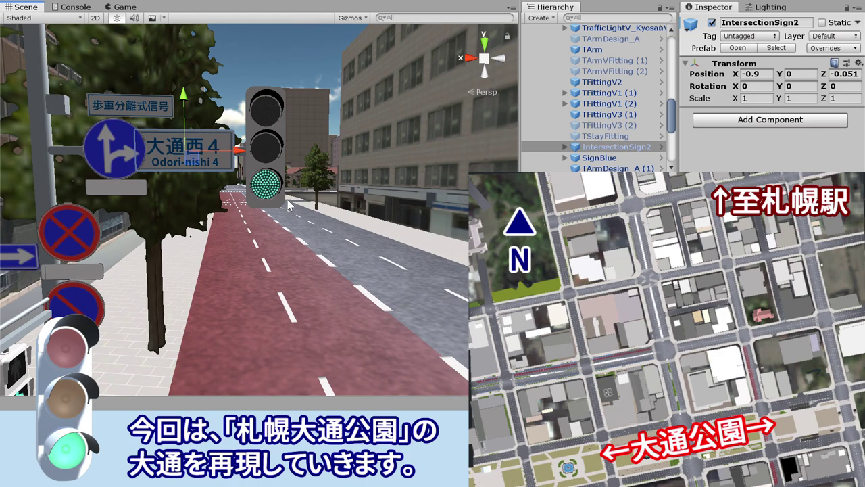
Step: Fly along the street to Odori-Nishi 3, select the vehicle signal, and frame Direction2
scroll(289, 205, "up", 5)
scroll(311, 216, "up", 5)
scroll(338, 226, "up", 5)
scroll(365, 236, "up", 5)
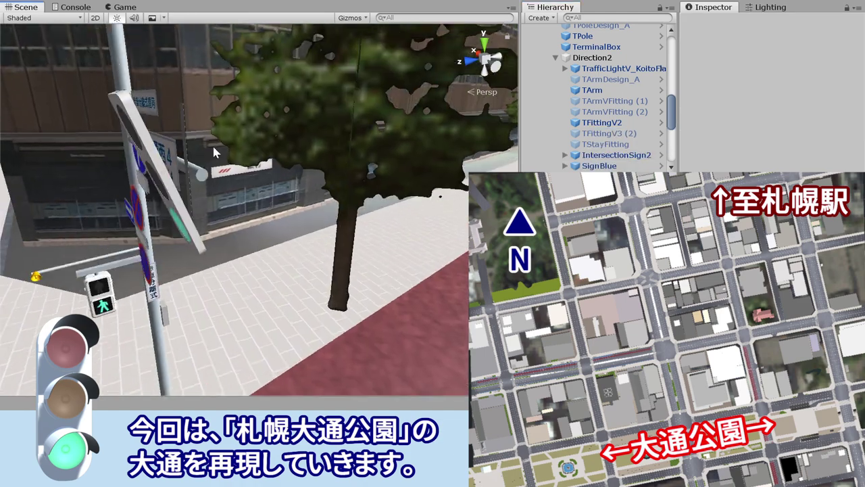
left_click(562, 70)
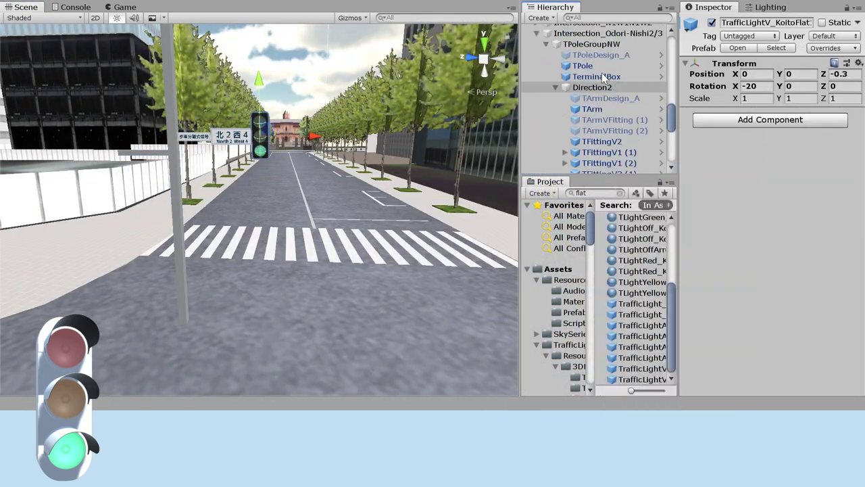
double_click(593, 89)
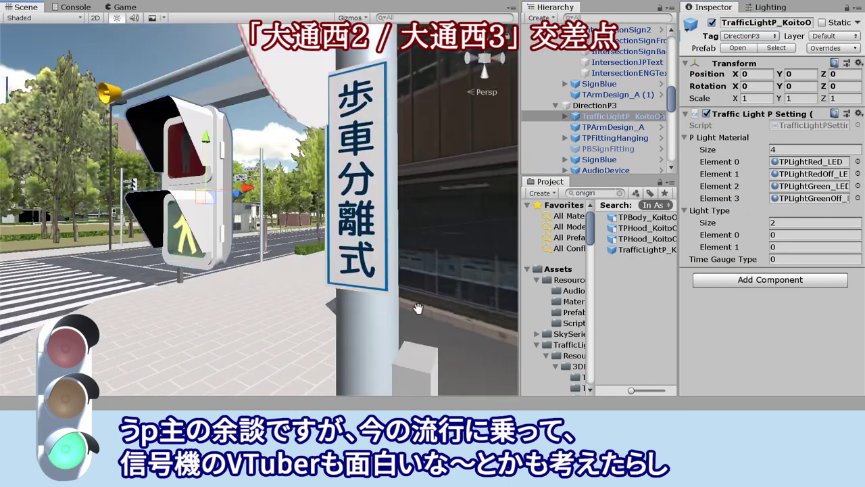
Step: Select SignBlue, then parent TerminalBox under TArmDesign_A (1)
left_click(395, 252)
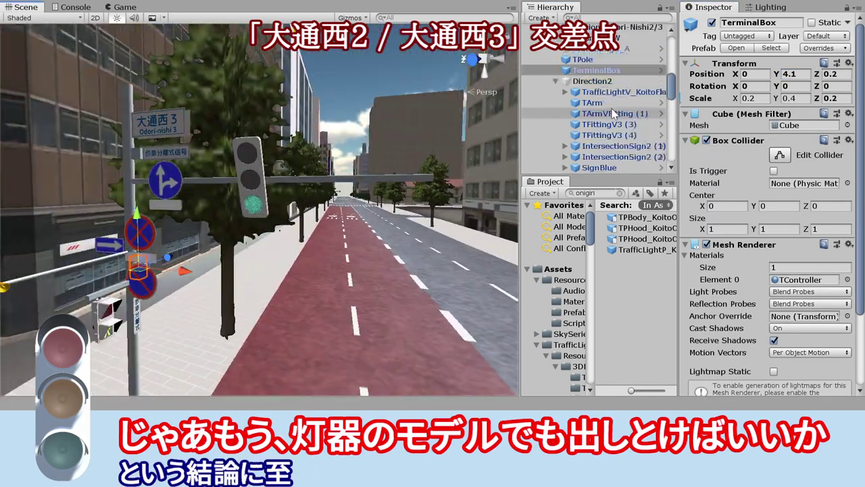
left_click_drag(619, 96, 619, 97)
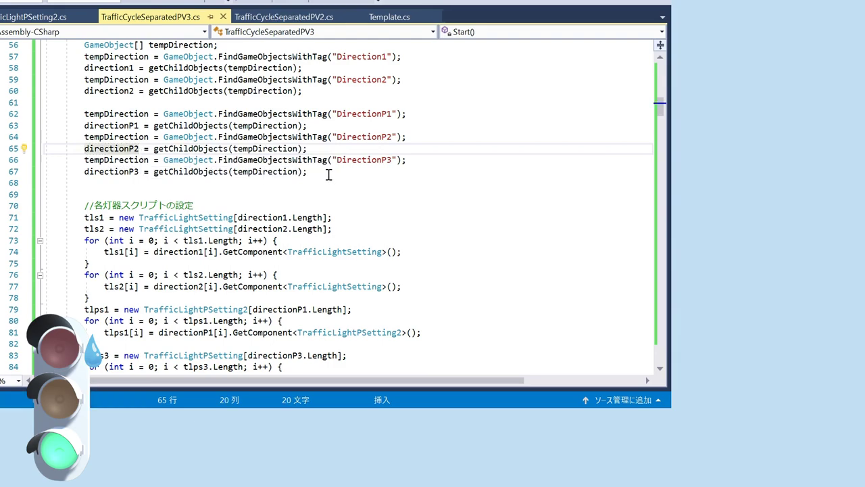
Step: Duplicate the tlps1 setup lines as a new block for tlps2
scroll(328, 175, "down", 2)
left_click_drag(363, 253, 147, 286)
key("ctrl+c")
key("ctrl+v")
scroll(304, 193, "down", 3)
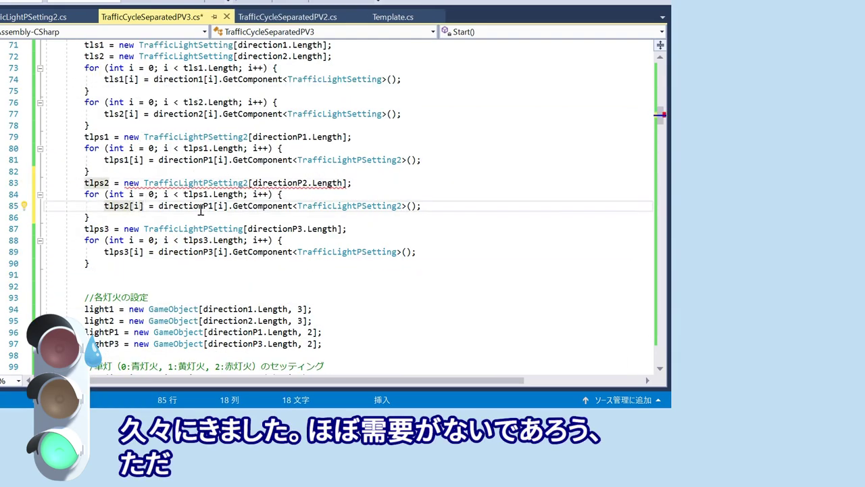
scroll(215, 228, "up", 9)
scroll(223, 237, "down", 7)
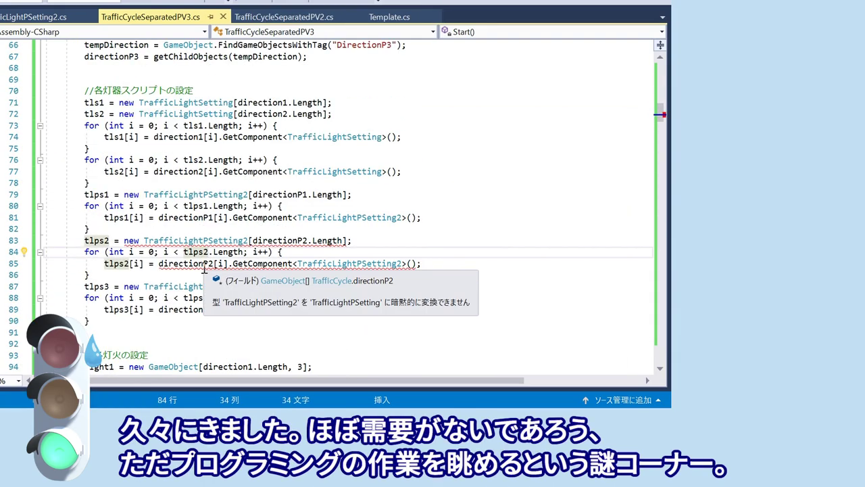
scroll(425, 248, "up", 8)
scroll(460, 251, "down", 8)
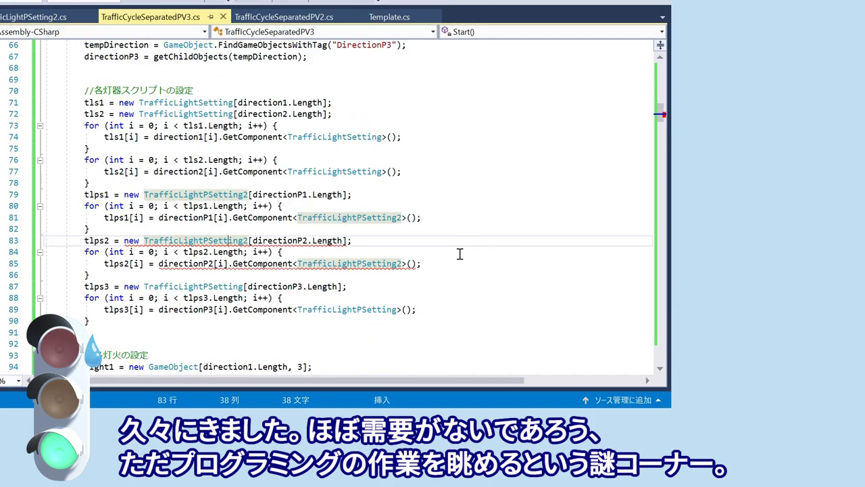
Step: Check the GetComponent error and add a new field line after the tlps1 field
left_click(253, 263)
scroll(291, 202, "up", 8)
scroll(304, 169, "up", 10)
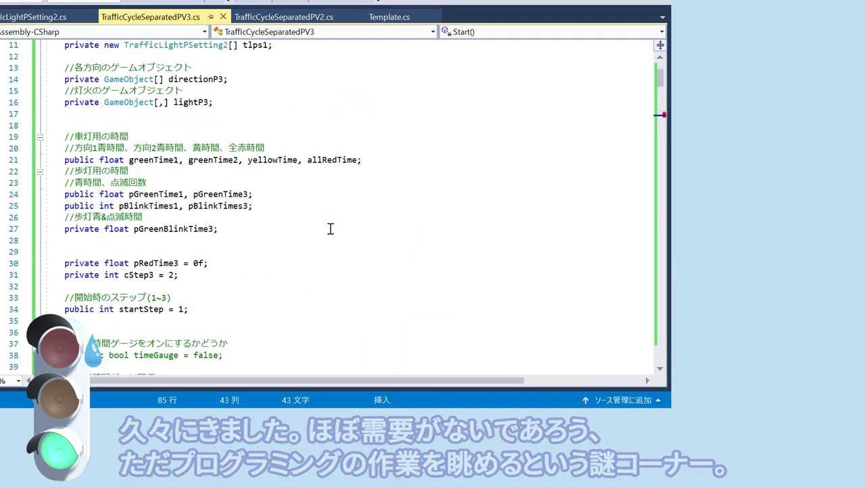
scroll(327, 103, "up", 2)
left_click(326, 103)
key("Return")
Step: Insert a lightP2 line after lightP1's creation, then go to the comment on line 133
scroll(474, 203, "down", 20)
left_click(386, 102)
key("Return")
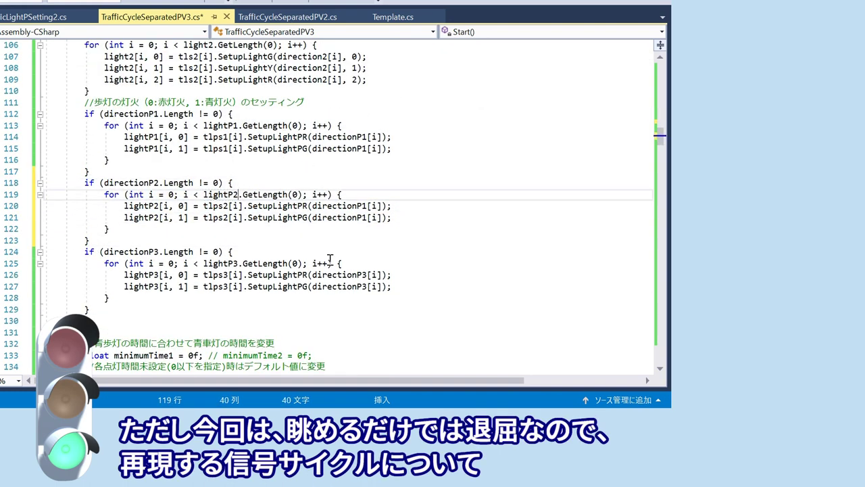
scroll(196, 203, "down", 3)
scroll(188, 186, "down", 2)
left_click(219, 183)
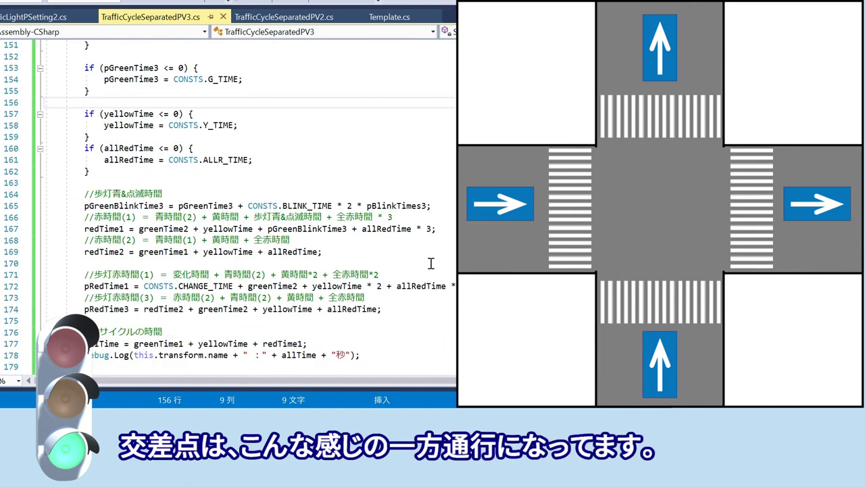
Step: Add the assignment pRedTime2 = redTime2; on a new line
scroll(430, 263, "down", 2)
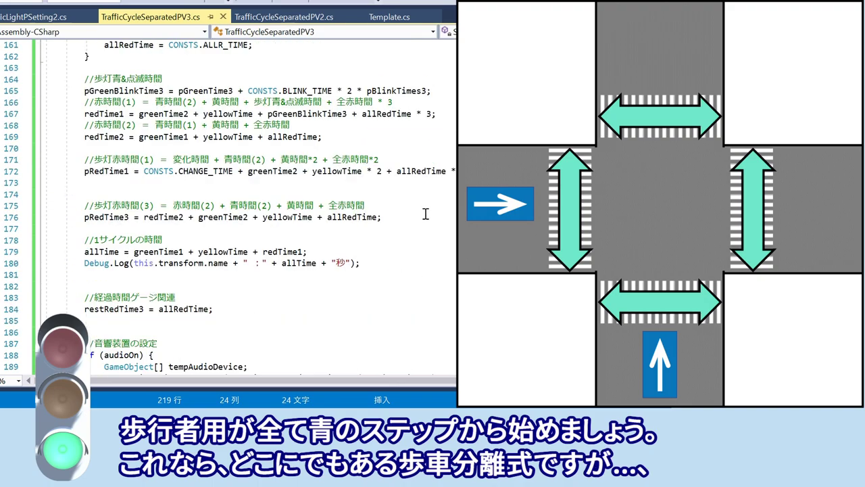
scroll(345, 165, "up", 13)
scroll(345, 165, "up", 20)
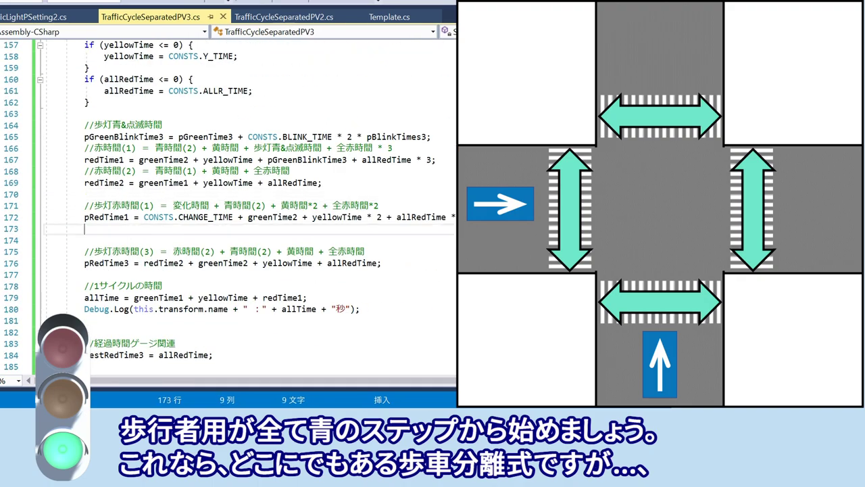
left_click(248, 228)
type("//歩灯赤時間(2)")
key("Down")
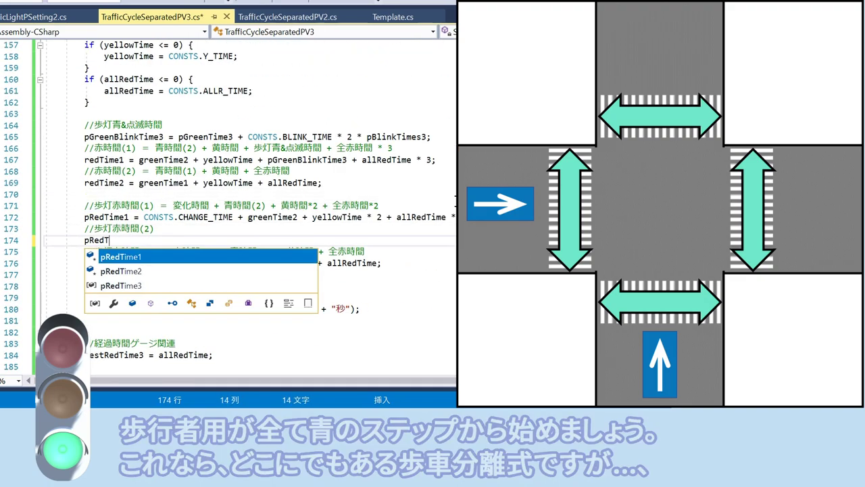
type("pRedTime2 = redTime2;")
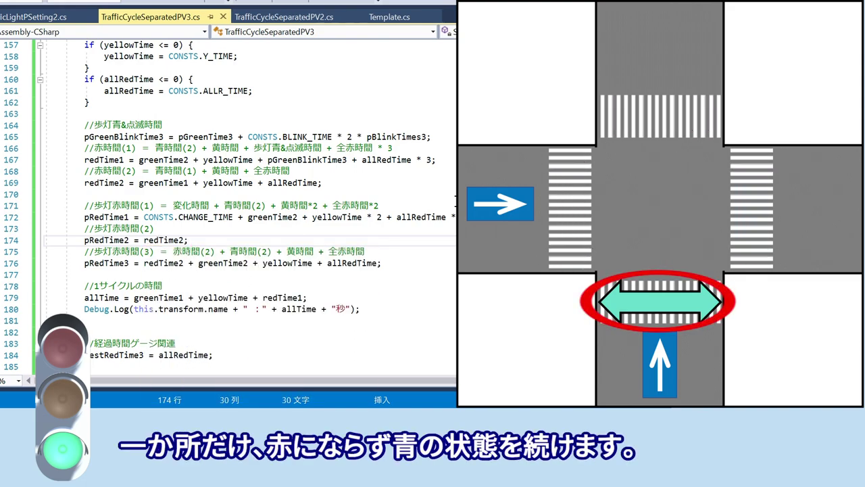
Step: Change the copied pedestrian block's comment from 方向３ to 方向2
scroll(271, 203, "down", 2)
left_click(144, 205)
scroll(79, 160, "down", 20)
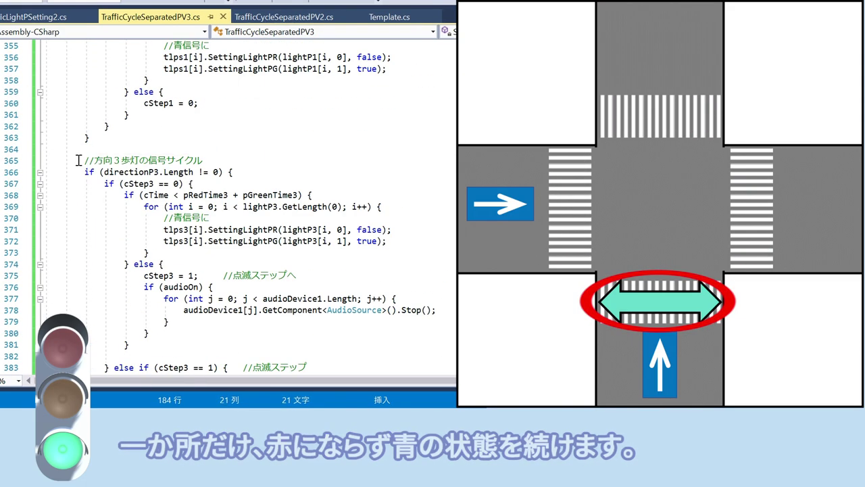
left_click(122, 100)
key("BackSpace")
type("2")
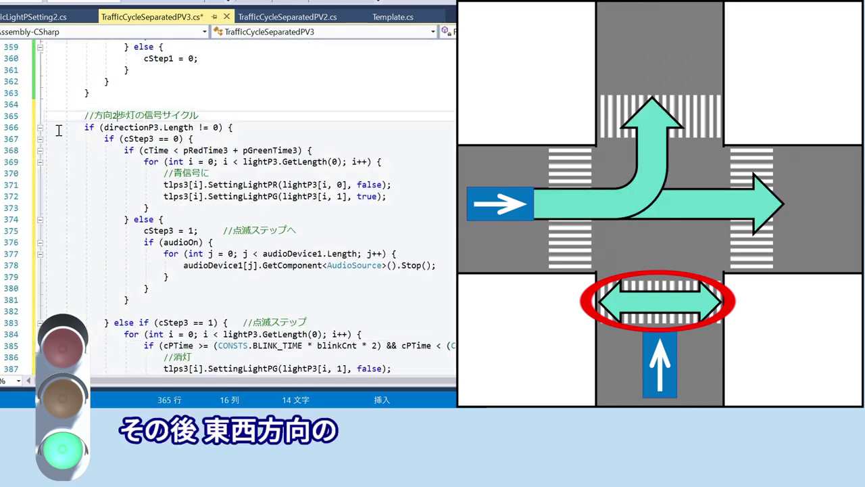
Step: Rename lightP3 to lightP2 and strip the 3 from pBlinkTimes3 on line 400
left_click(227, 208)
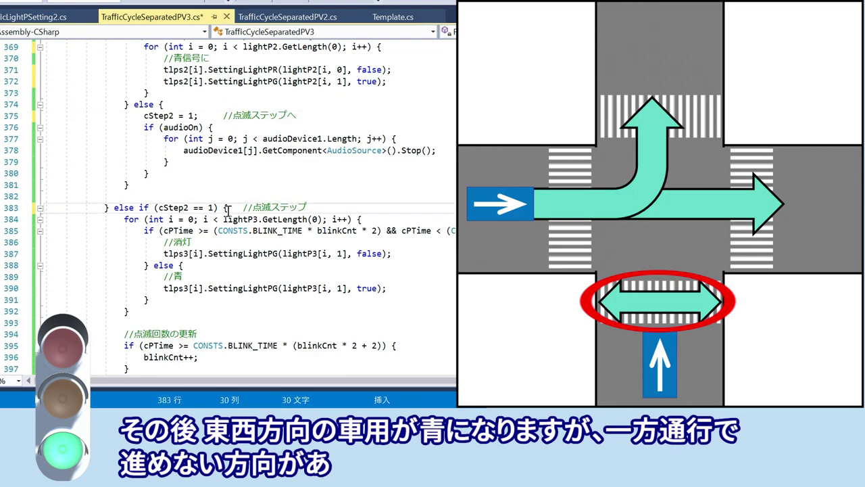
double_click(228, 219)
type("lightP2")
scroll(192, 206, "down", 2)
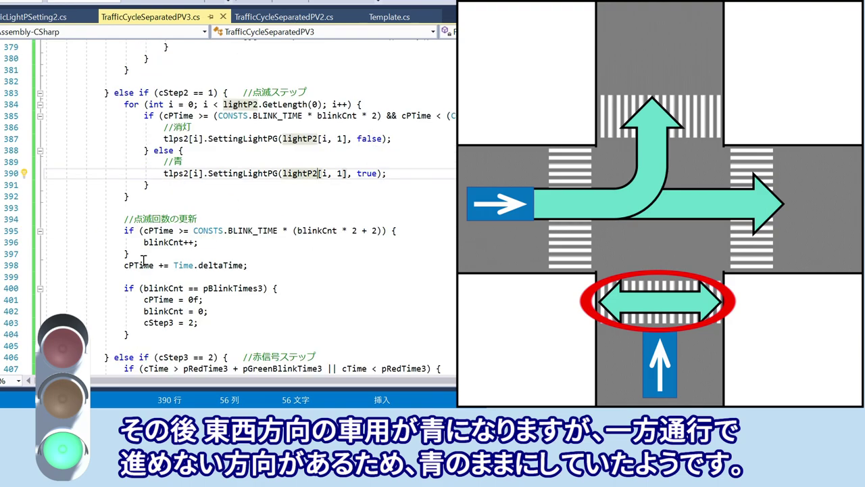
left_click(263, 288)
key("BackSpace")
Step: Select the if (blinkCnt == pBlinkTimes3) reset block
scroll(307, 260, "down", 2)
scroll(294, 213, "down", 2)
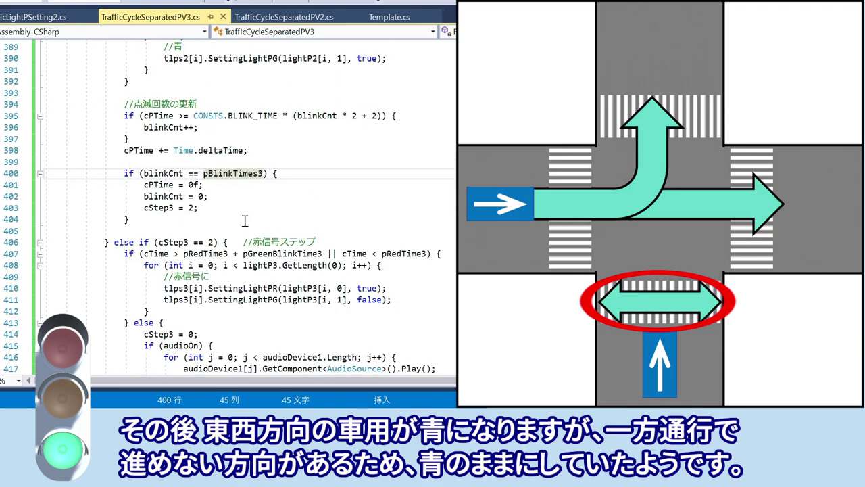
scroll(409, 205, "down", 3)
scroll(347, 209, "up", 5)
scroll(348, 209, "down", 6)
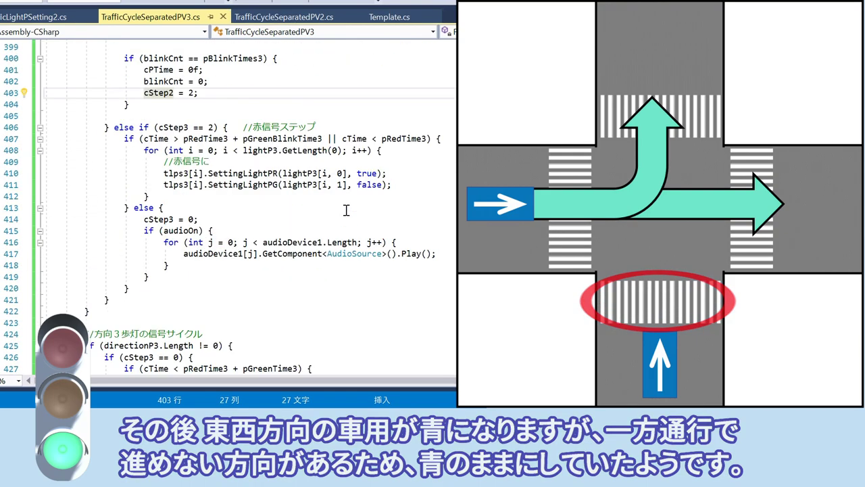
scroll(346, 210, "down", 13)
scroll(346, 210, "up", 15)
left_click_drag(123, 116, 365, 162)
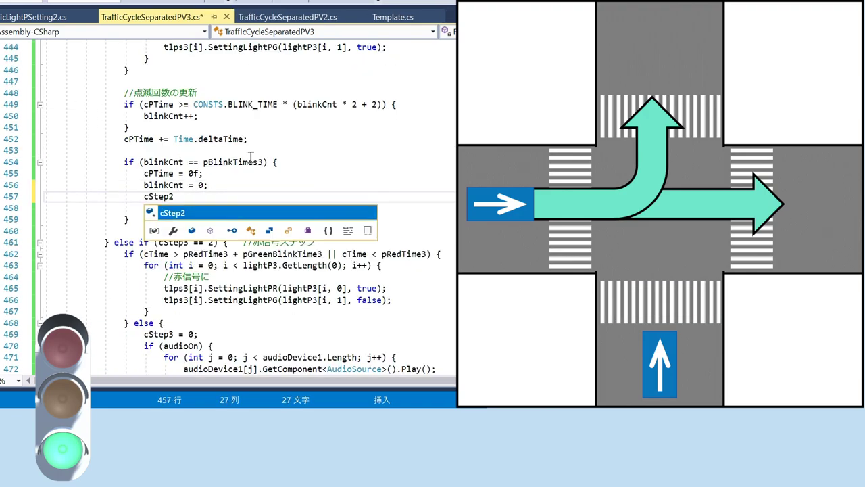
Step: Undo stray edits so the red step uses cStep2 and lightP2
scroll(271, 182, "up", 20)
scroll(223, 196, "down", 20)
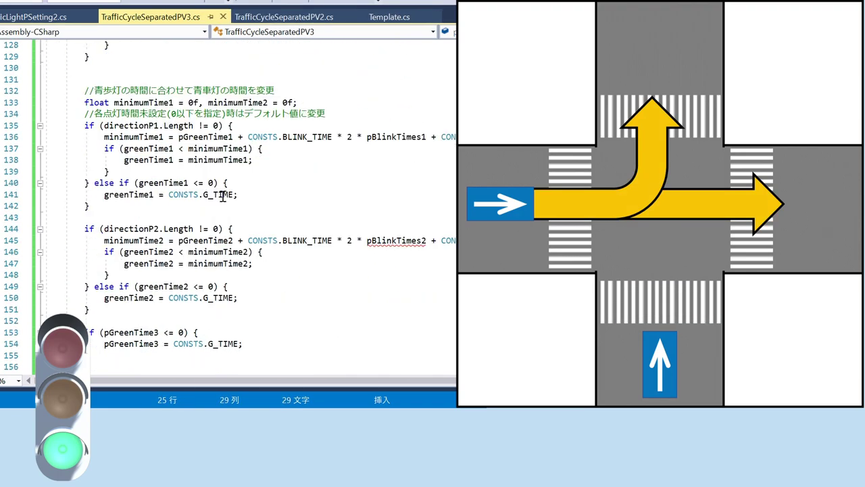
scroll(316, 242, "down", 15)
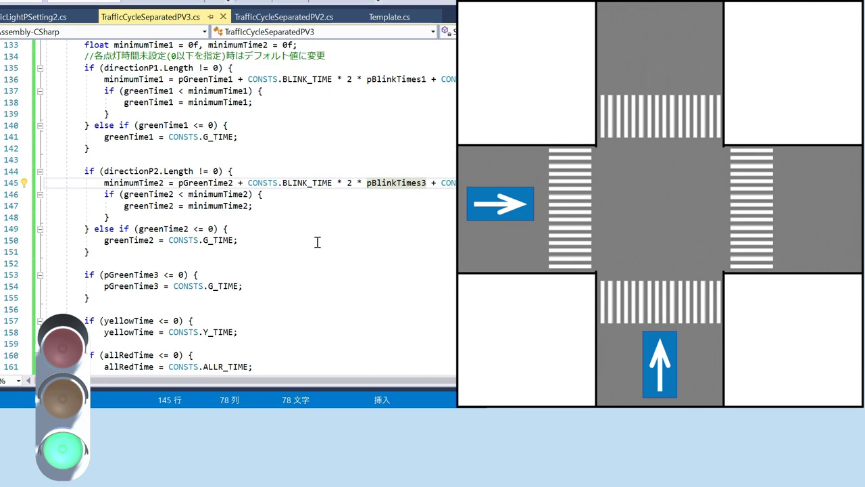
scroll(318, 203, "up", 7)
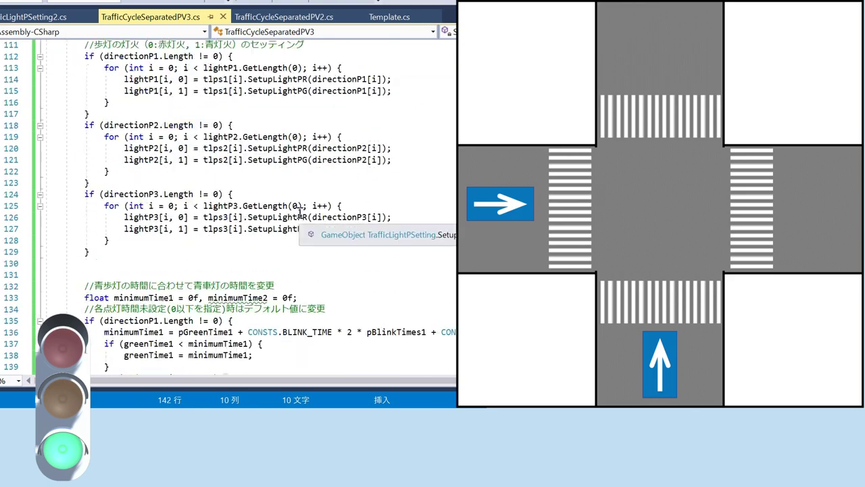
scroll(311, 216, "down", 20)
scroll(304, 223, "down", 3)
scroll(317, 226, "down", 20)
scroll(317, 227, "down", 10)
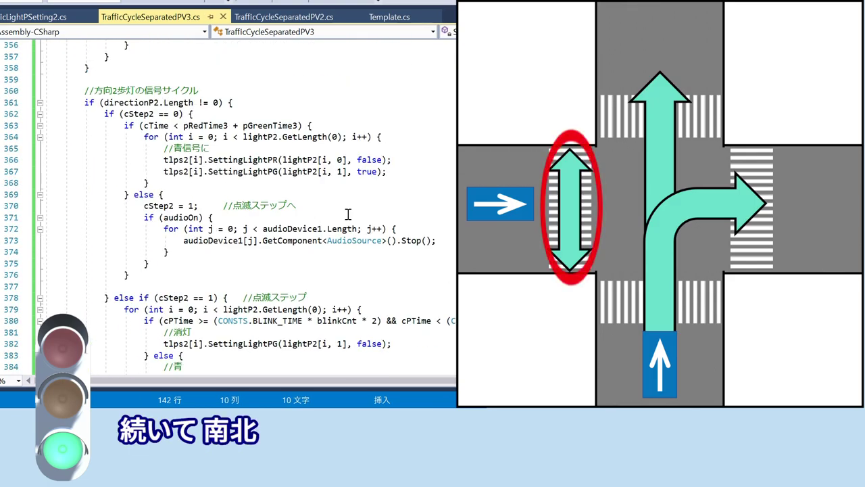
scroll(234, 273, "up", 2)
scroll(284, 203, "down", 7)
scroll(397, 196, "down", 2)
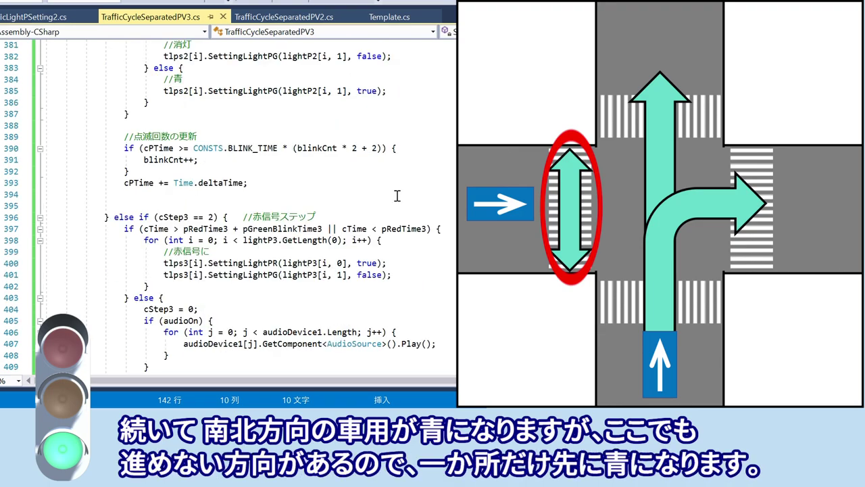
key("ctrl+z")
key("ctrl+z")
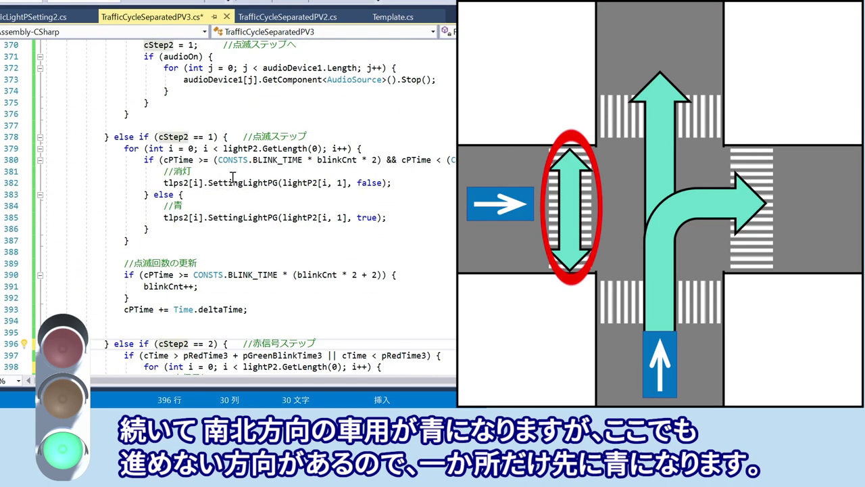
key("ctrl+z")
key("ctrl+z")
key("ctrl+z")
key("ctrl+z")
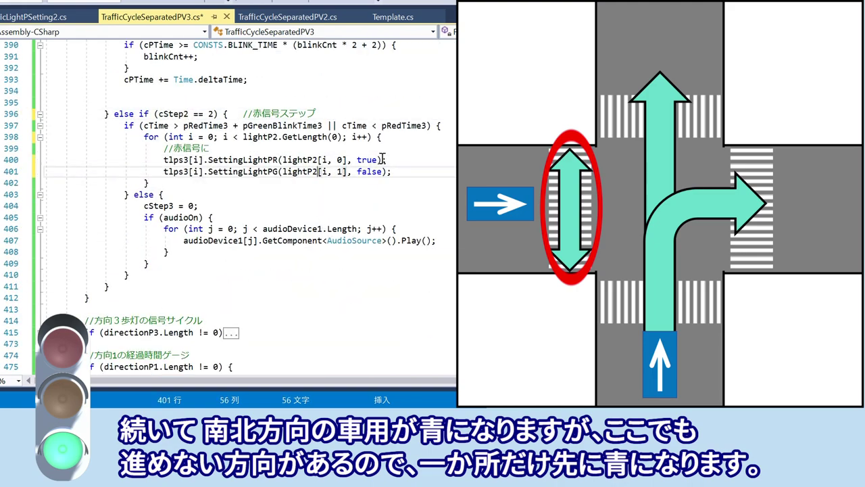
Step: Undo further changes back to the redTime2 condition and the blink-count update code
key("ctrl+z")
key("ctrl+z")
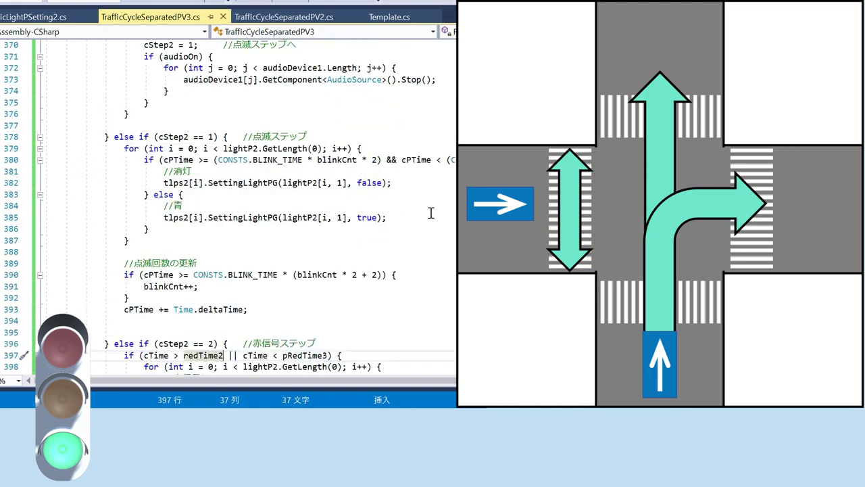
key("ctrl+z")
key("ctrl+z")
scroll(279, 207, "down", 2)
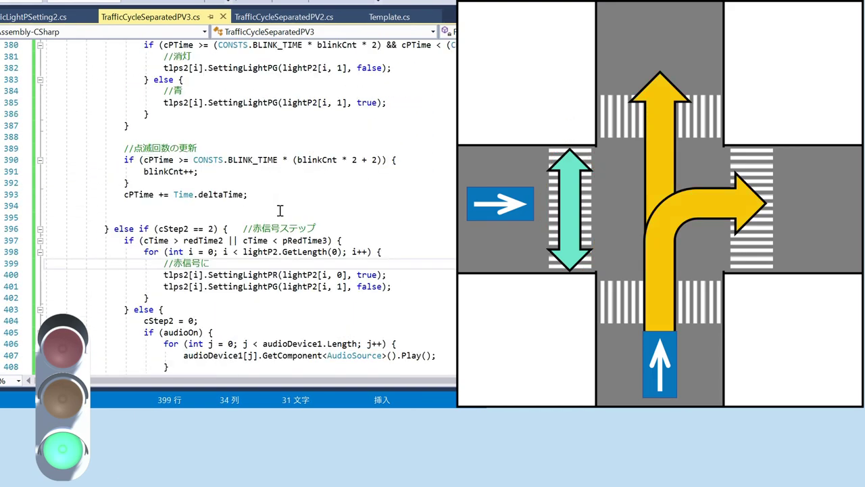
scroll(276, 256, "down", 2)
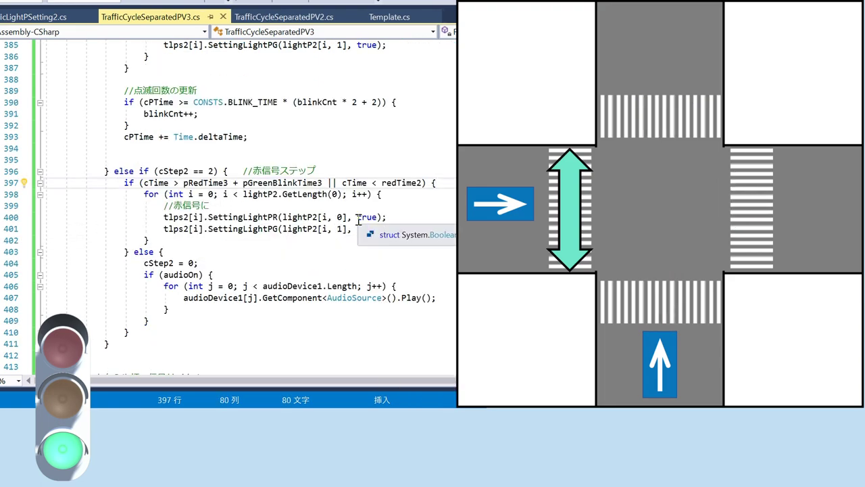
key("ctrl+z")
scroll(276, 256, "up", 6)
key("ctrl+z")
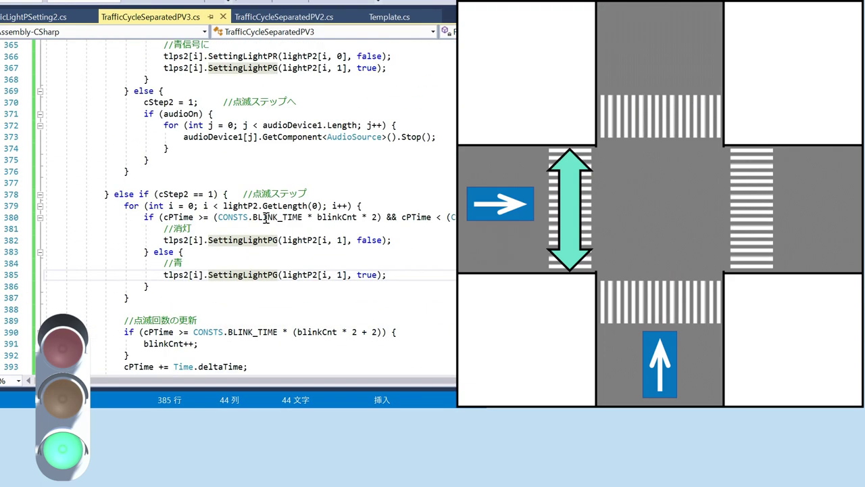
key("ctrl+z")
key("ctrl+z")
key("ctrl+z")
key("ctrl+z")
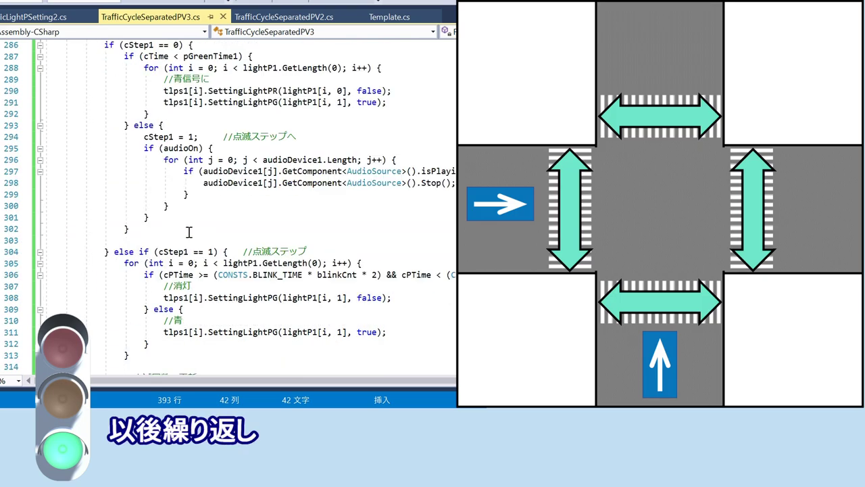
key("ctrl+z")
key("ctrl+z")
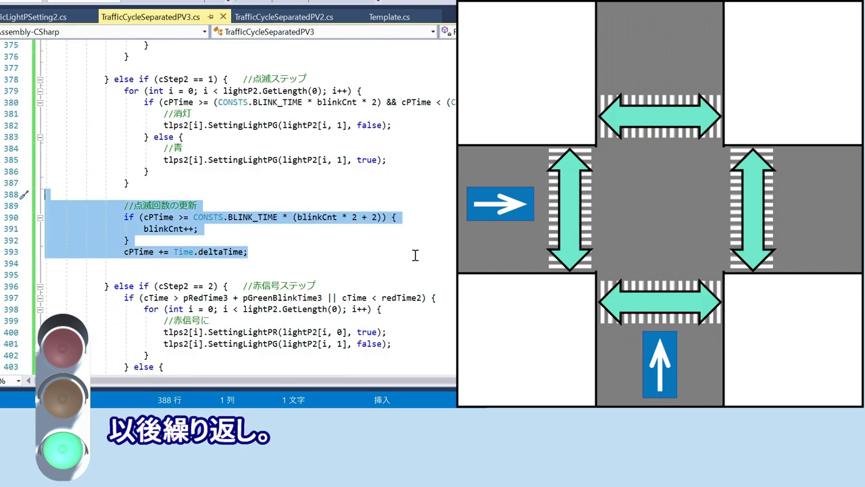
key("ctrl+z")
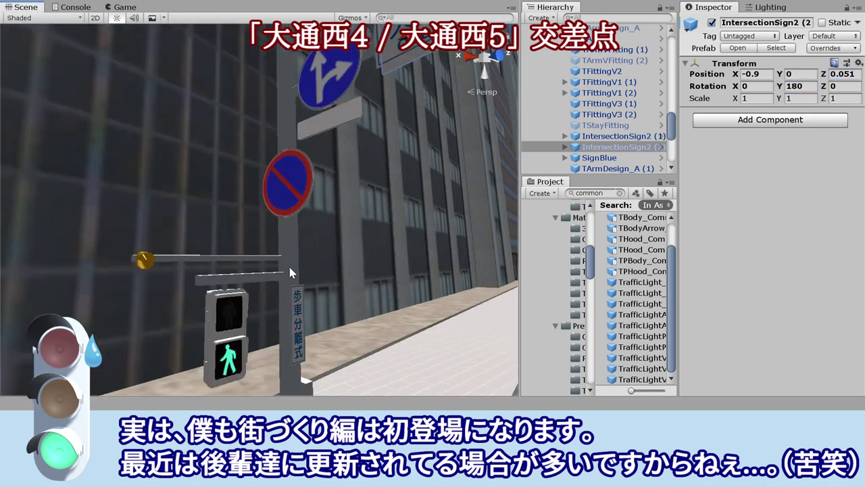
Step: Inspect DirectionP3's arm parts, then move TPoleGroupSE beside the crosswalk to X -0.895, Z 0.697
left_click(289, 272)
left_click(603, 52)
left_click(595, 85)
left_click(613, 73)
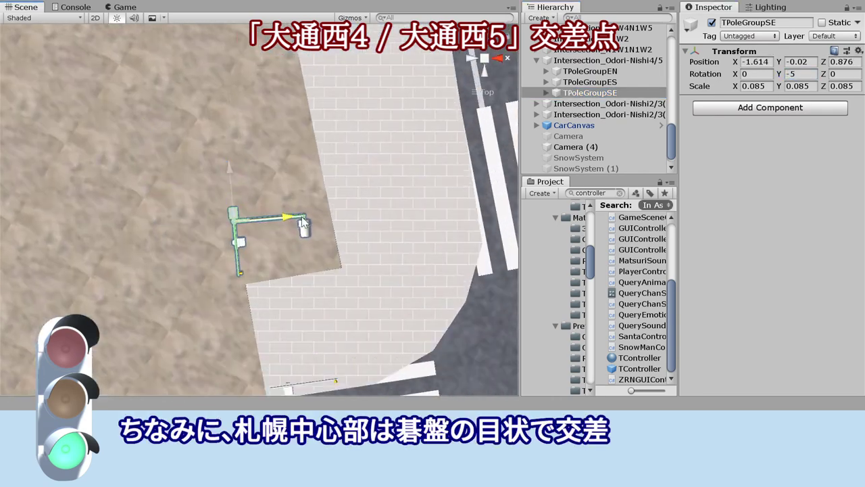
left_click_drag(303, 223, 232, 266)
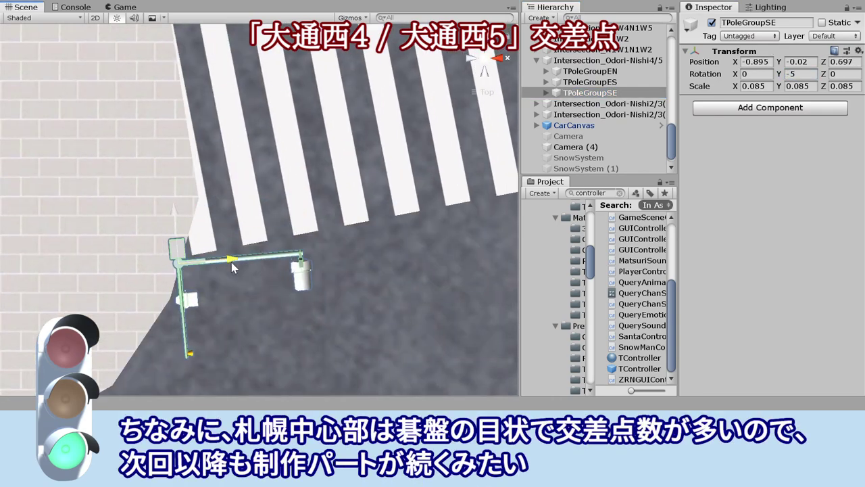
Step: Inspect TPoleGroupSE's Direction1, TPArmDesign arm, SignBlue, cylinder and AudioDevice
left_click(598, 99)
left_click(598, 125)
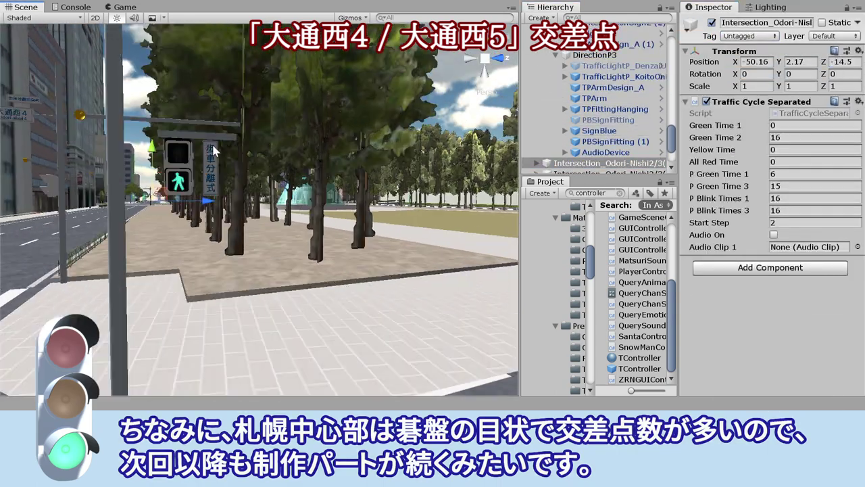
left_click(167, 126)
left_click(168, 127)
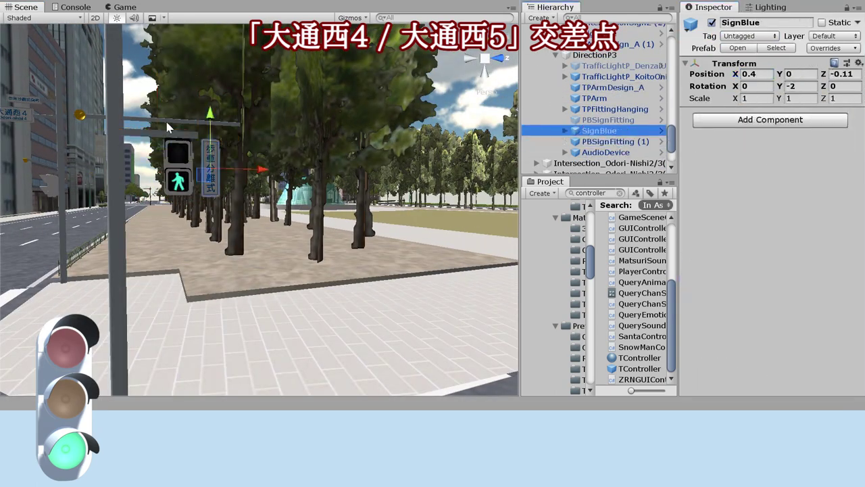
left_click(168, 127)
left_click(606, 152)
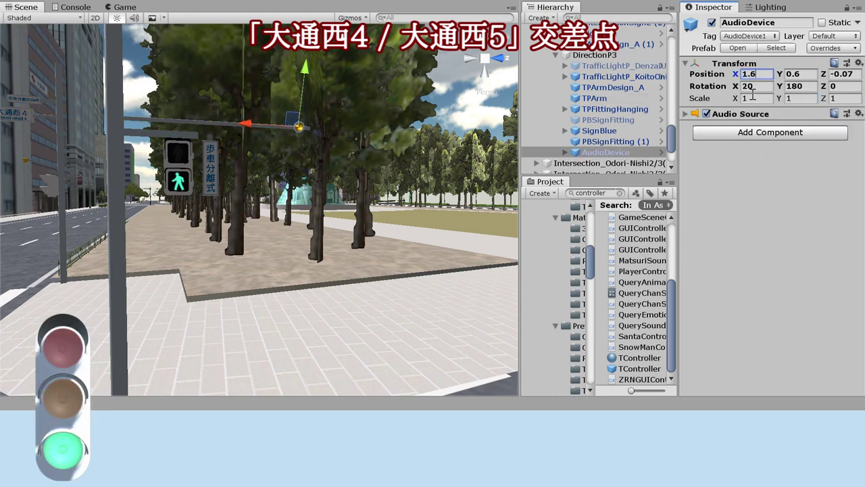